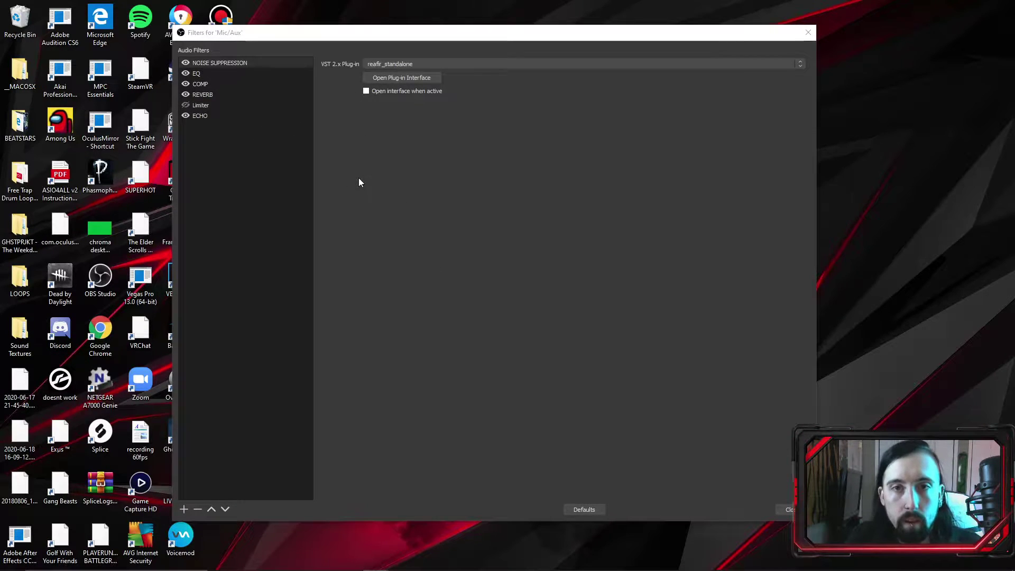
Step: Disable the EQ filter in the Mic/Aux filter list
left_click(186, 73)
Step: Turn off the COMP, REVERB and ECHO filters
left_click(186, 84)
left_click(186, 95)
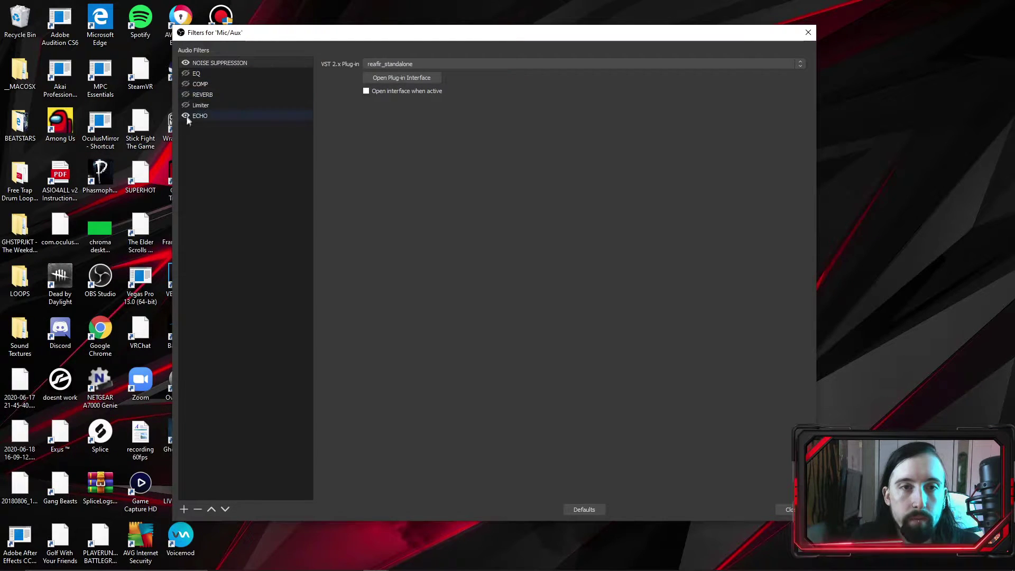
left_click(185, 116)
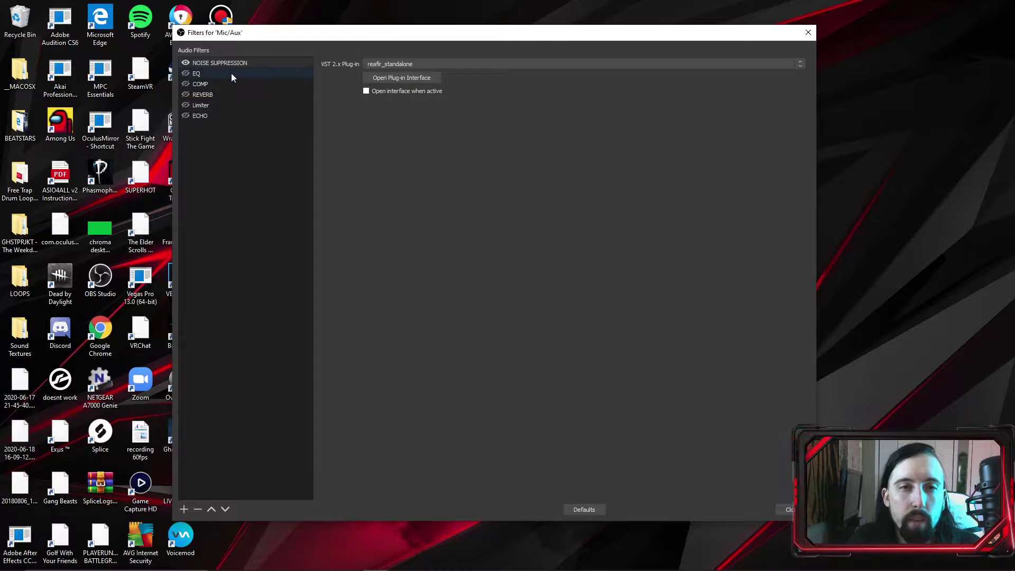
Step: Delete the Limiter filter and return to the NOISE SUPPRESSION filter settings
left_click(215, 105)
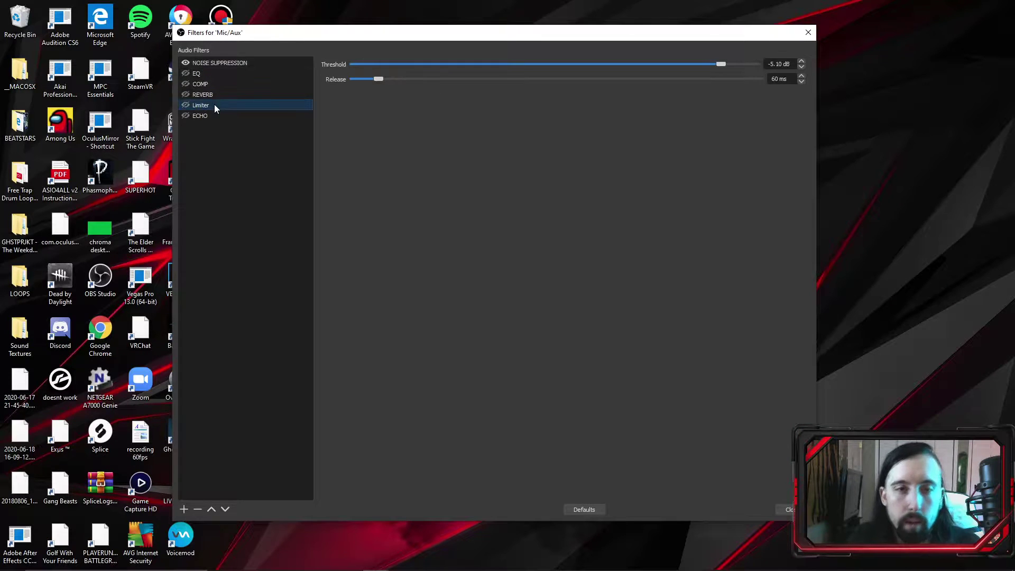
key("Delete")
left_click(517, 292)
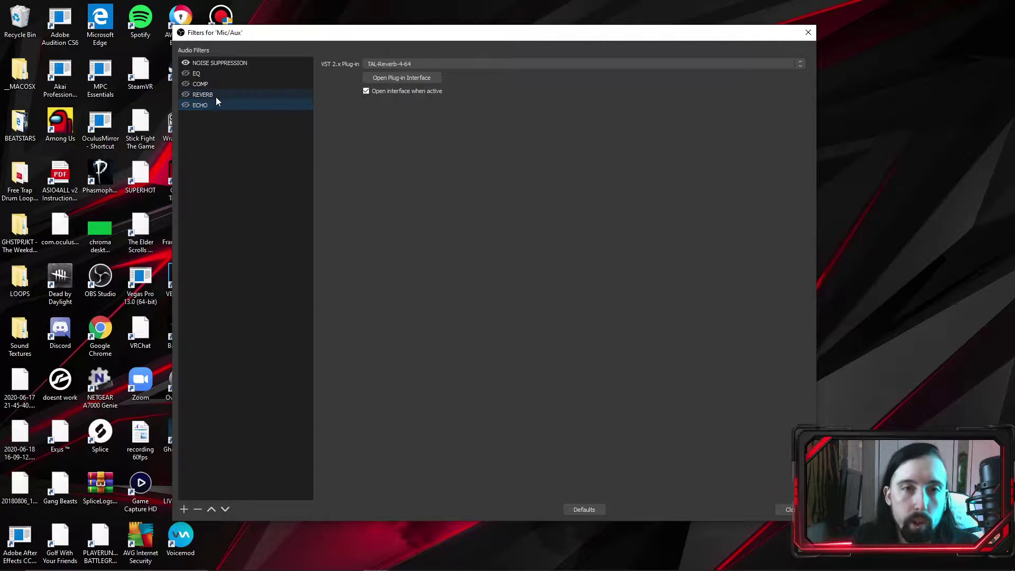
left_click(217, 65)
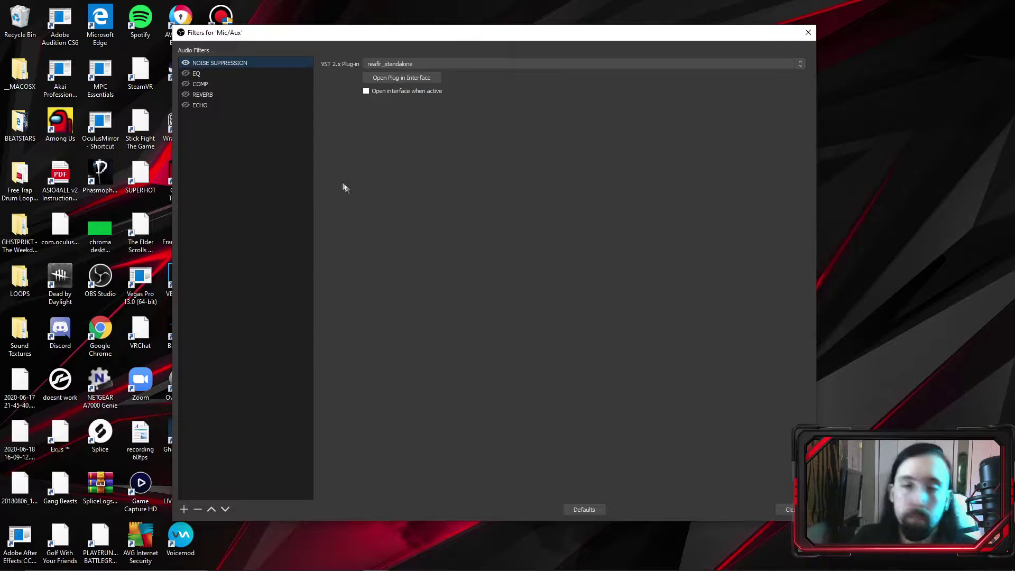
Step: Keep reafir_standalone as the NOISE SUPPRESSION filter's VST plug-in
left_click(398, 65)
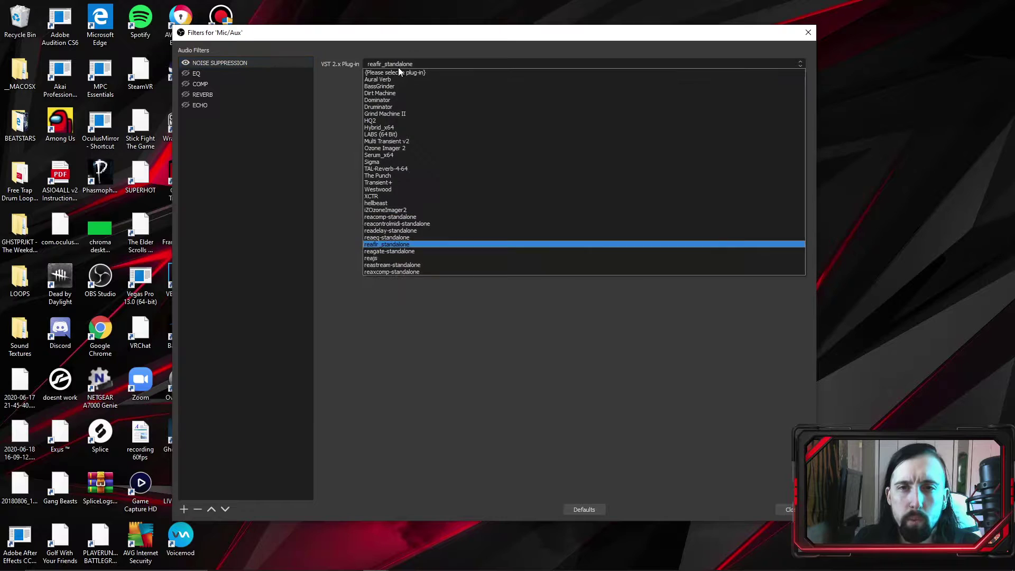
left_click(389, 245)
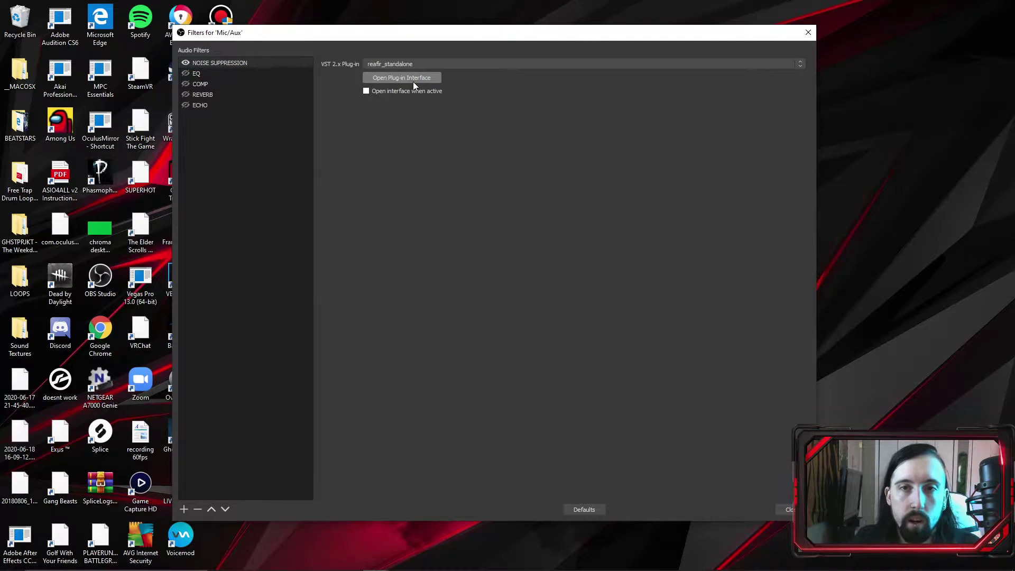
left_click(415, 65)
left_click(431, 56)
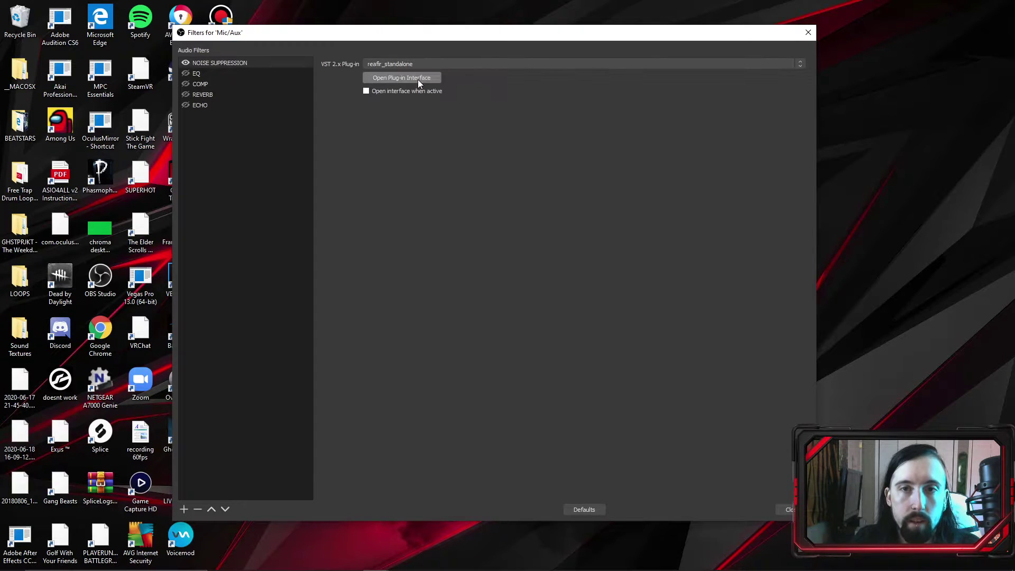
Step: In ReaFir's Subtract mode, build a noise profile automatically, then stop and close ReaFir
left_click(418, 79)
left_click_drag(502, 153, 494, 129)
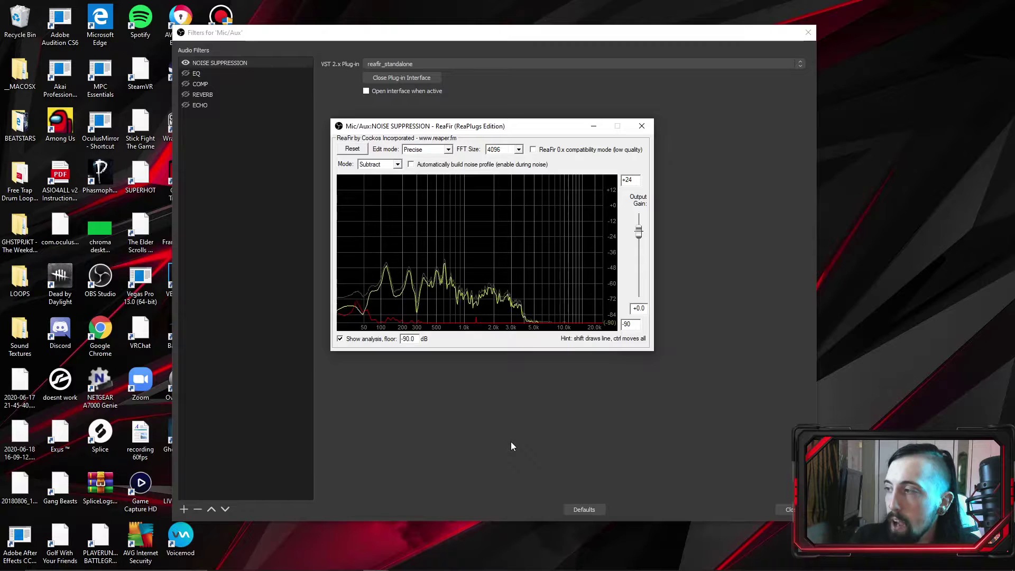
left_click(397, 165)
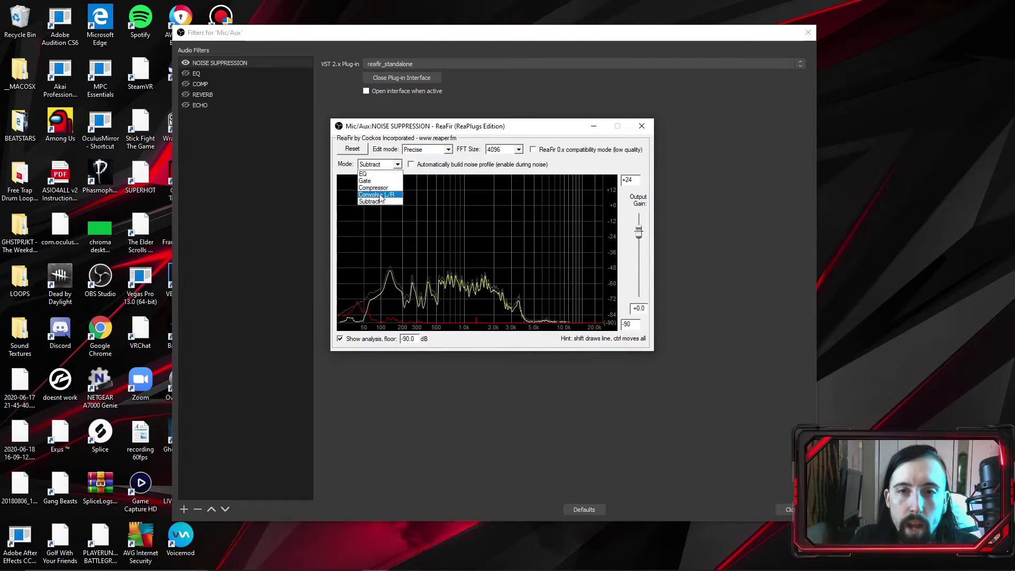
left_click(377, 200)
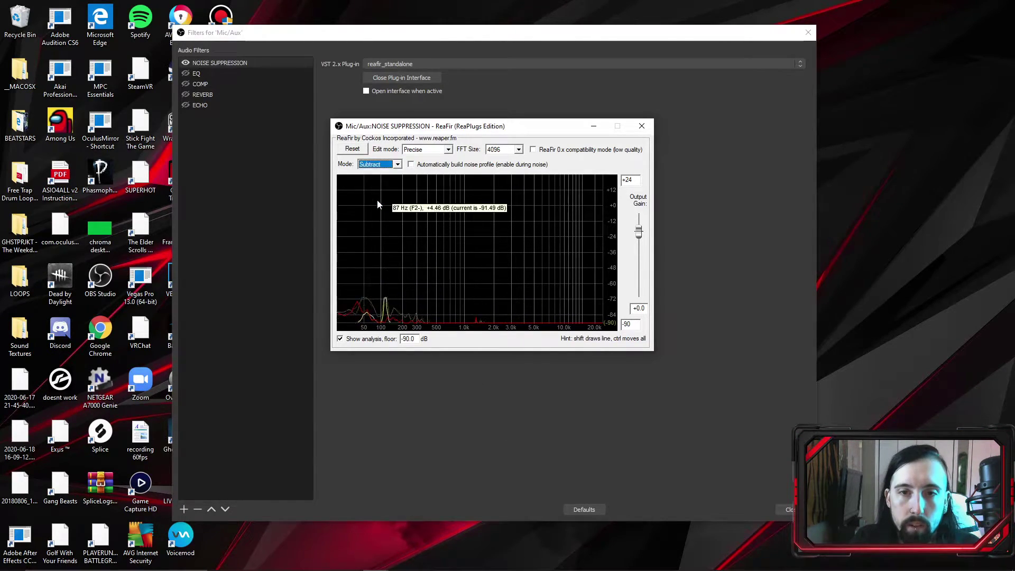
left_click(413, 165)
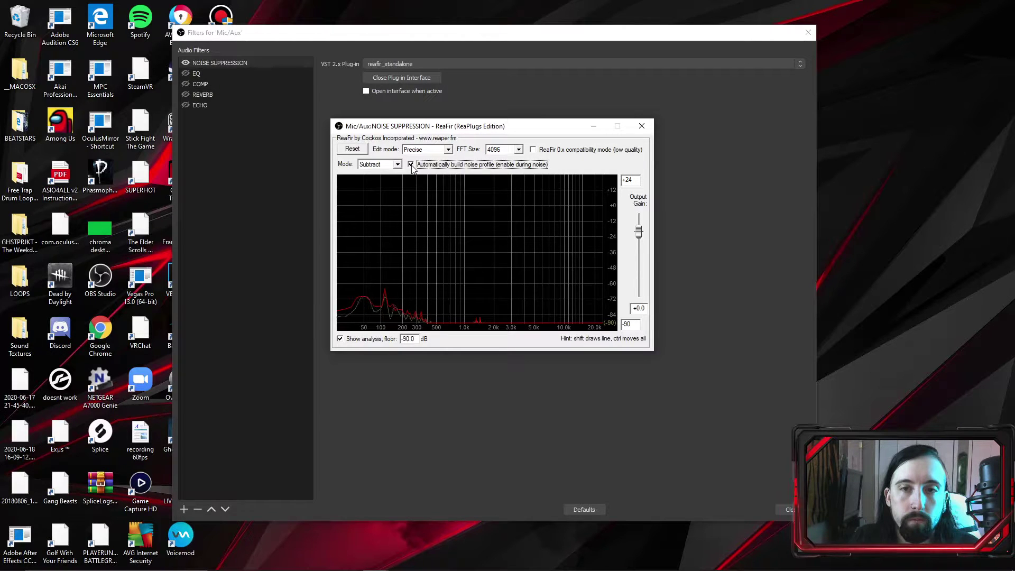
left_click(412, 165)
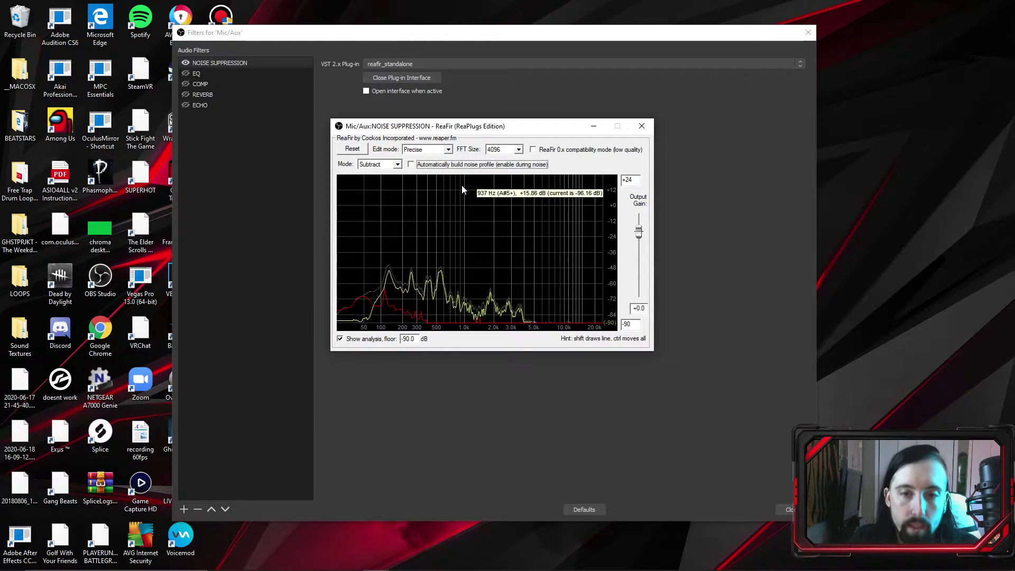
left_click(651, 127)
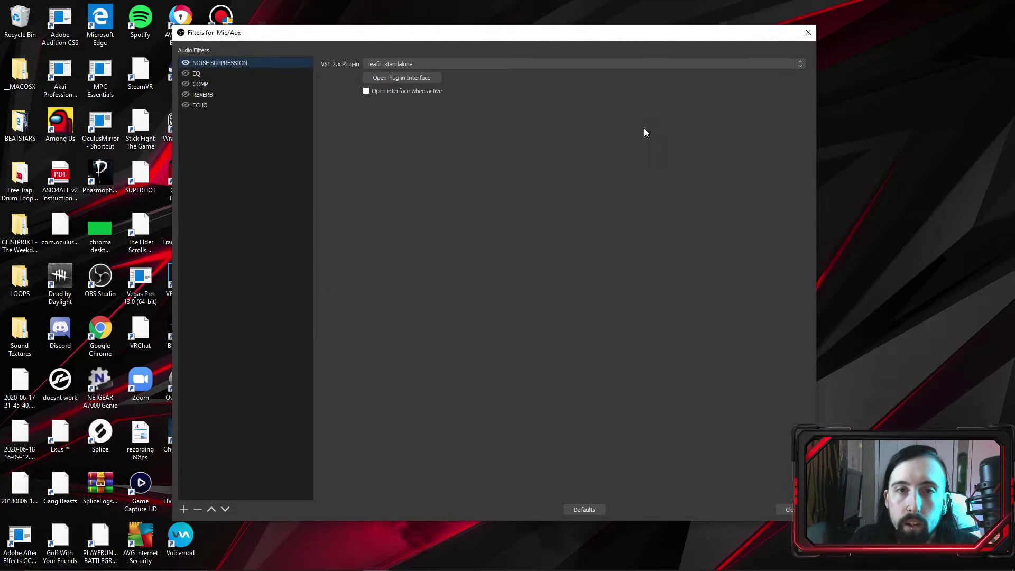
Step: Re-enable the EQ filter and open its ReaEQ window to view band 2
left_click(222, 75)
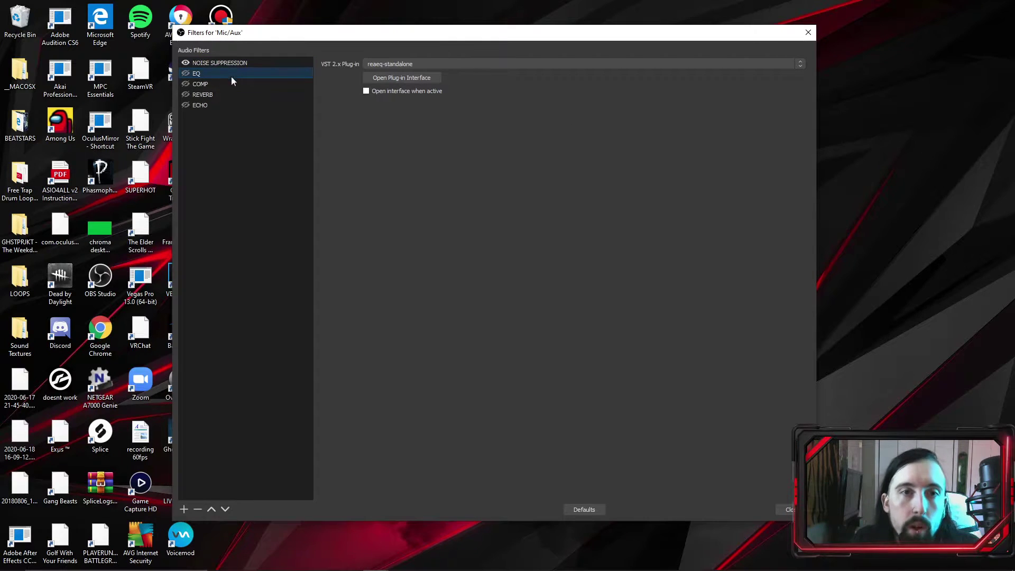
left_click(185, 74)
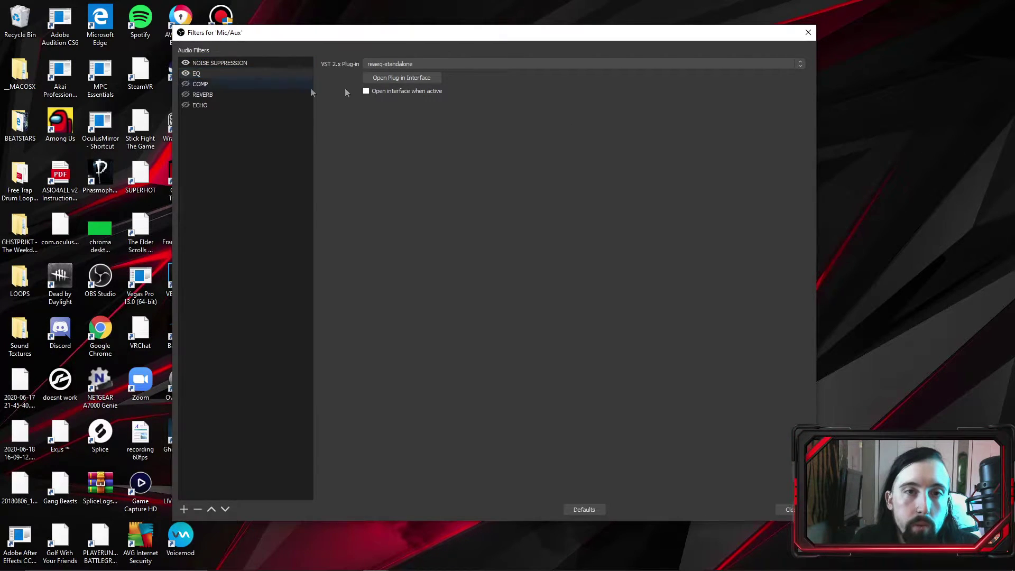
left_click(412, 77)
left_click_drag(453, 151, 447, 139)
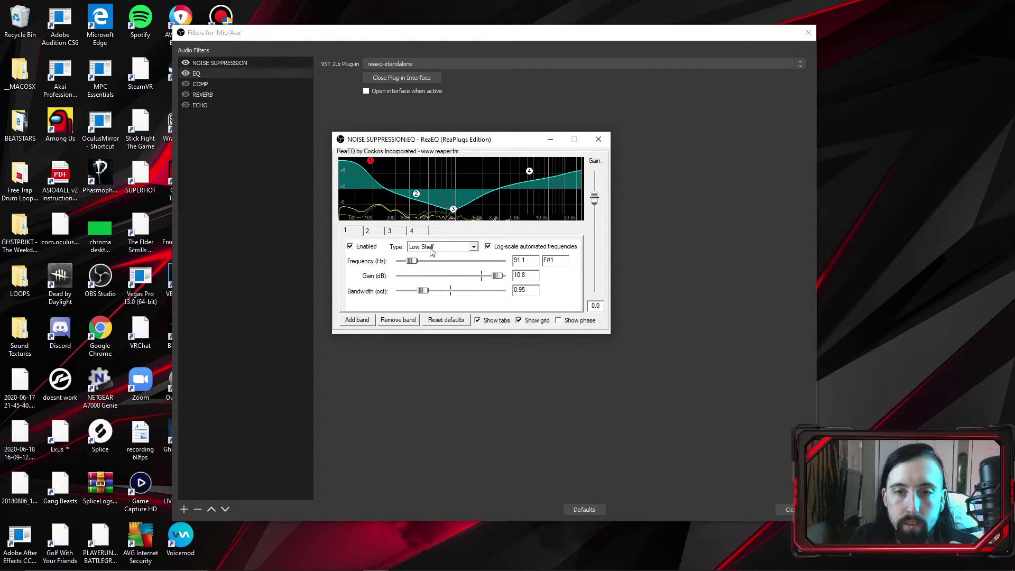
left_click(374, 233)
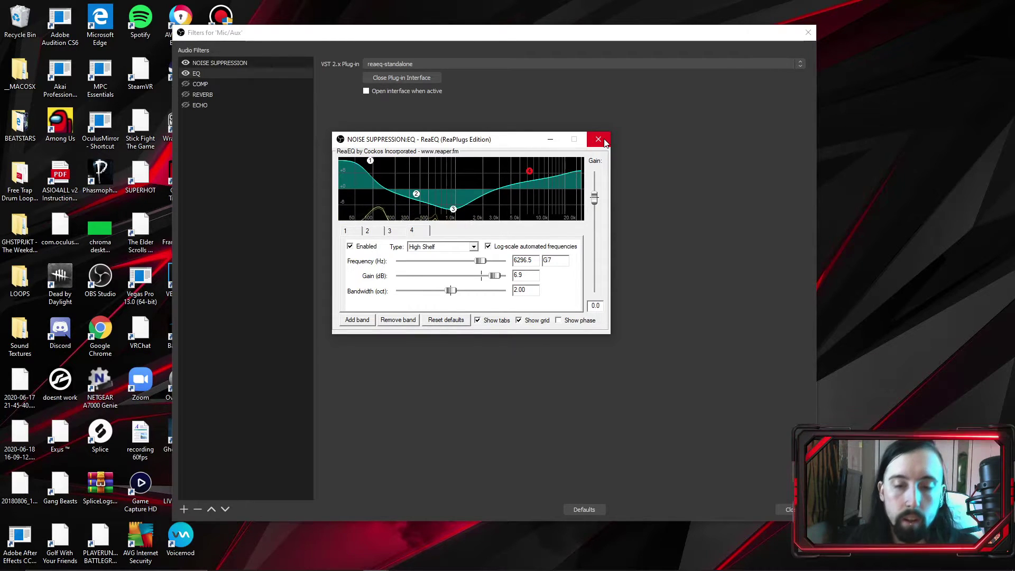
left_click(371, 161)
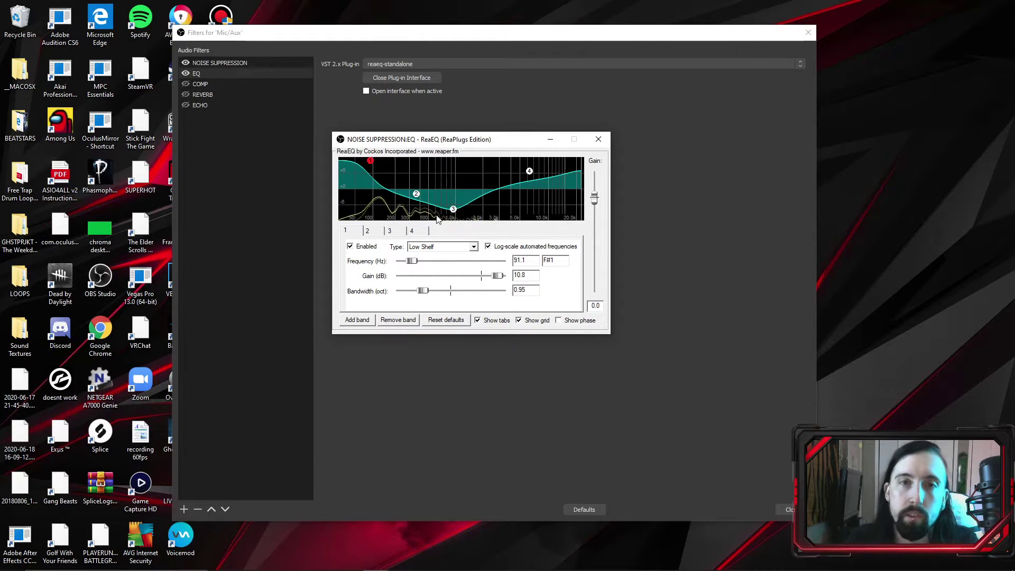
Step: Close ReaEQ, open the COMP filter's ReaComp window and set Wet to 0.0
left_click(599, 140)
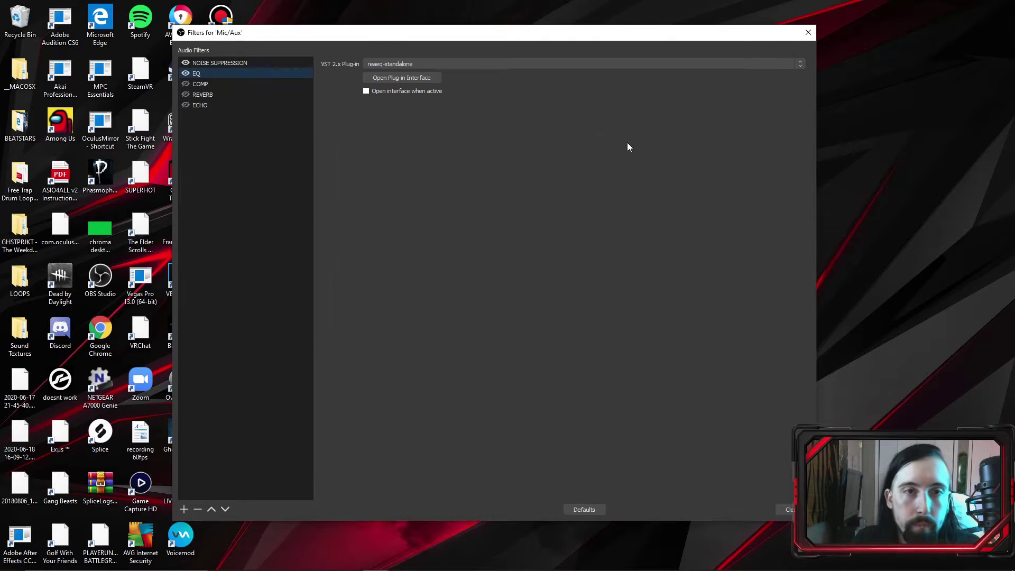
left_click(195, 85)
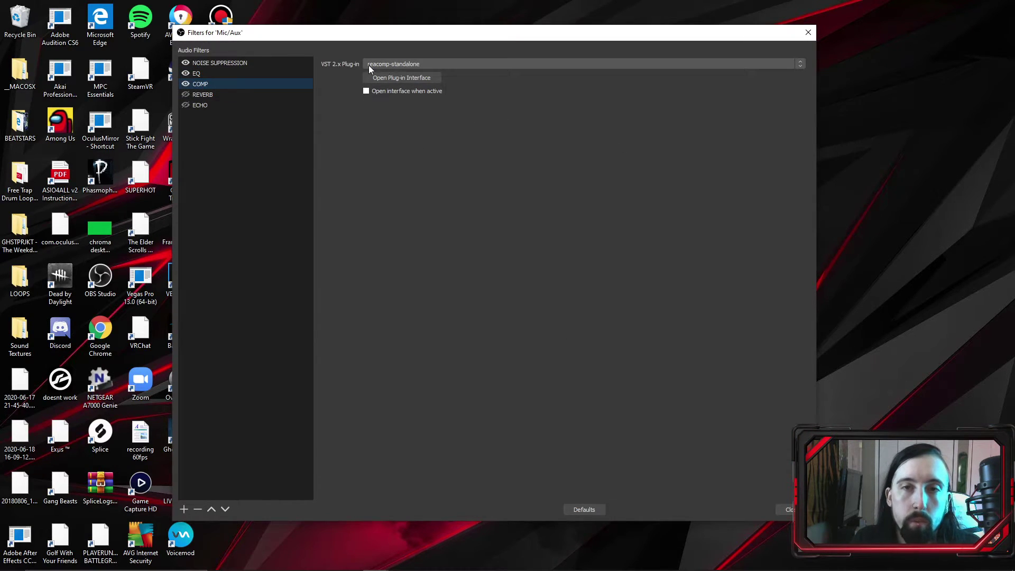
left_click(397, 78)
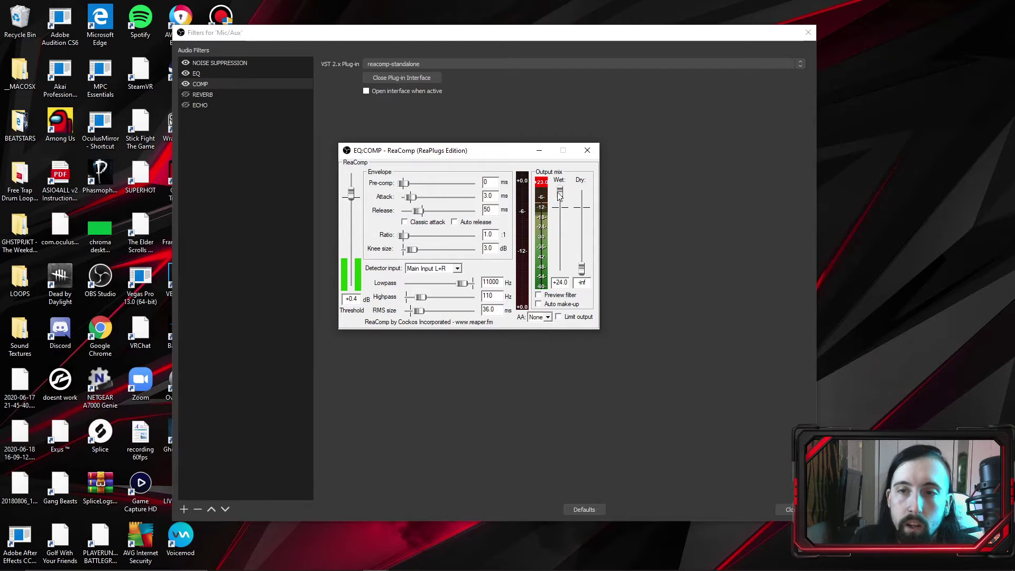
left_click_drag(561, 214, 562, 213)
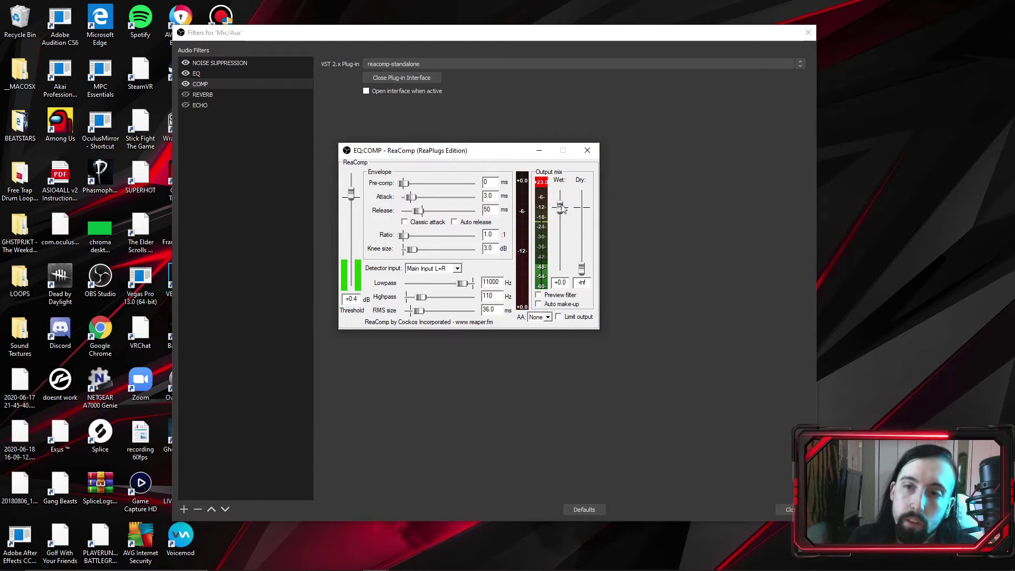
Step: Close ReaComp and show the REVERB filter's TAL-Reverb-4-64 settings
left_click(594, 153)
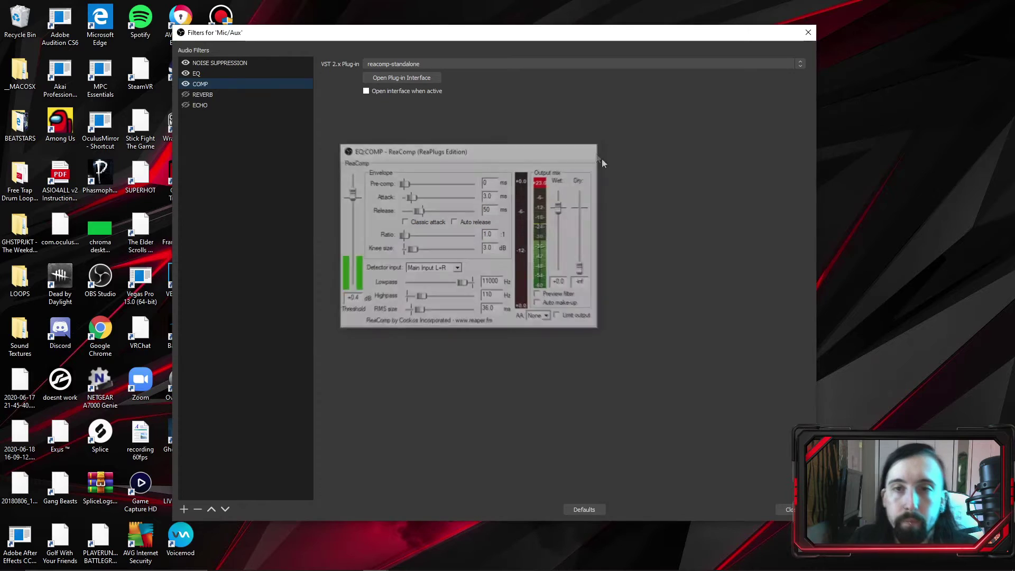
left_click(201, 96)
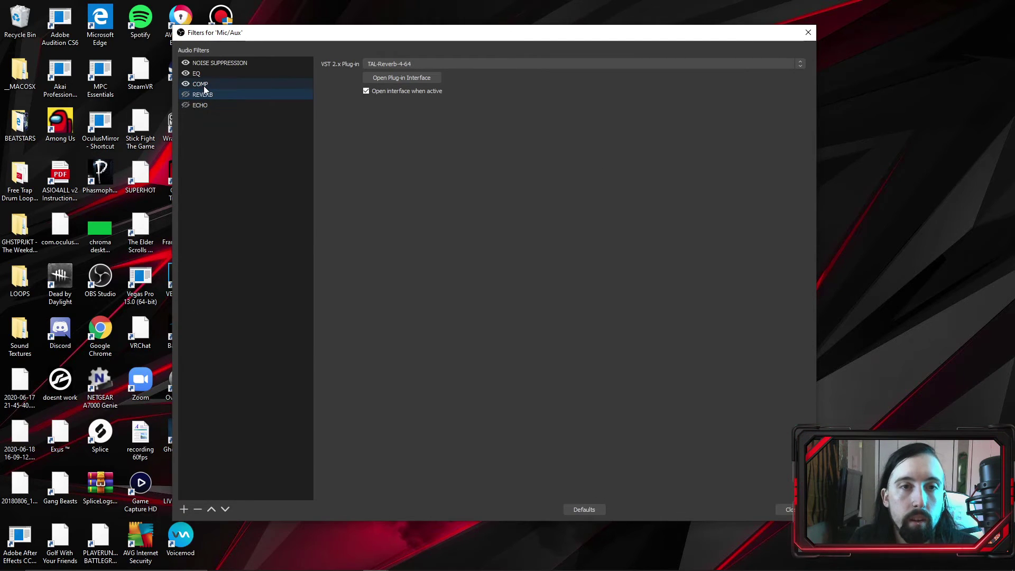